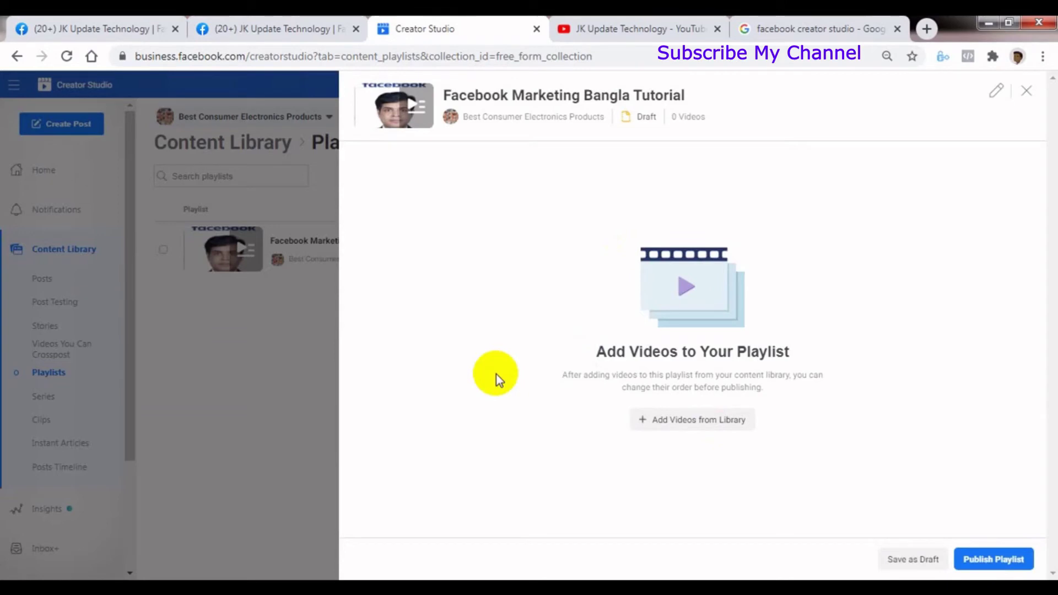
Publish the draft Facebook Marketing Bangla Tutorial playlist without adding any videos from the library
left_click(688, 420)
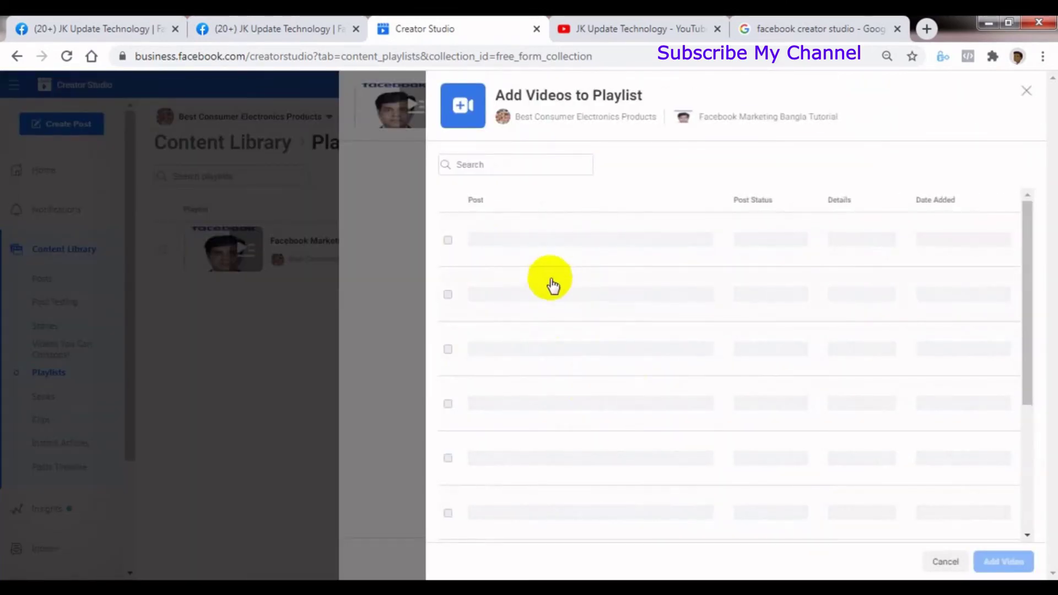
left_click(943, 561)
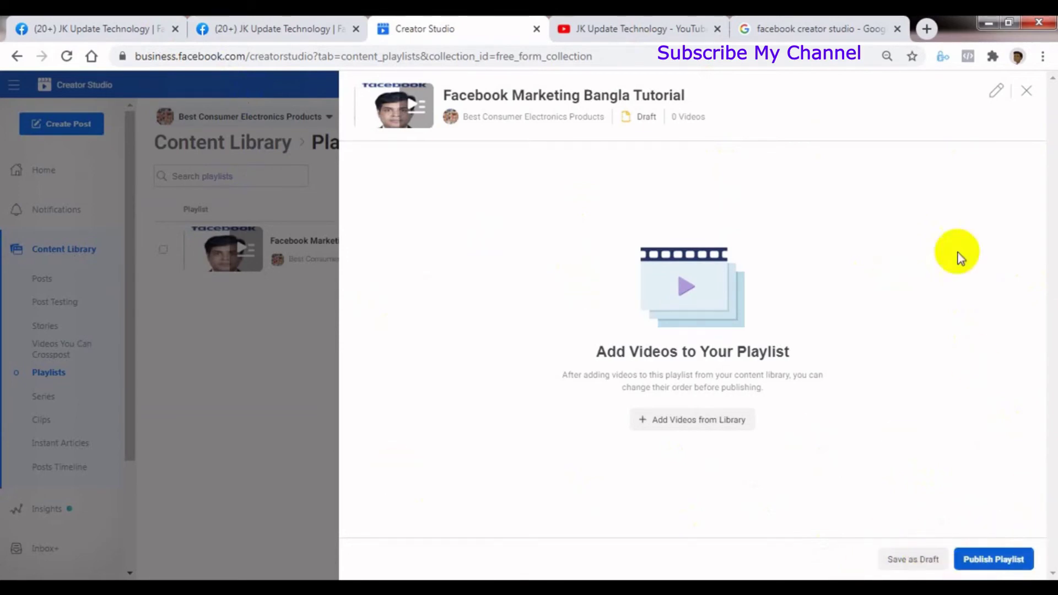
left_click(990, 560)
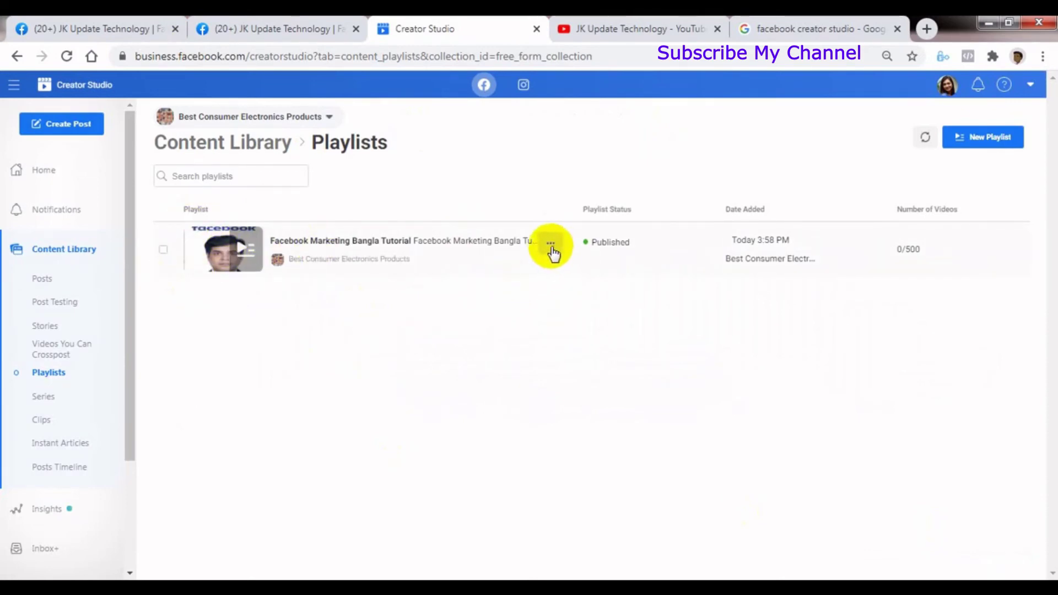
Examine the actions available for the published Facebook Marketing Bangla Tutorial playlist and the blank New Playlist form
left_click(551, 245)
left_click(562, 384)
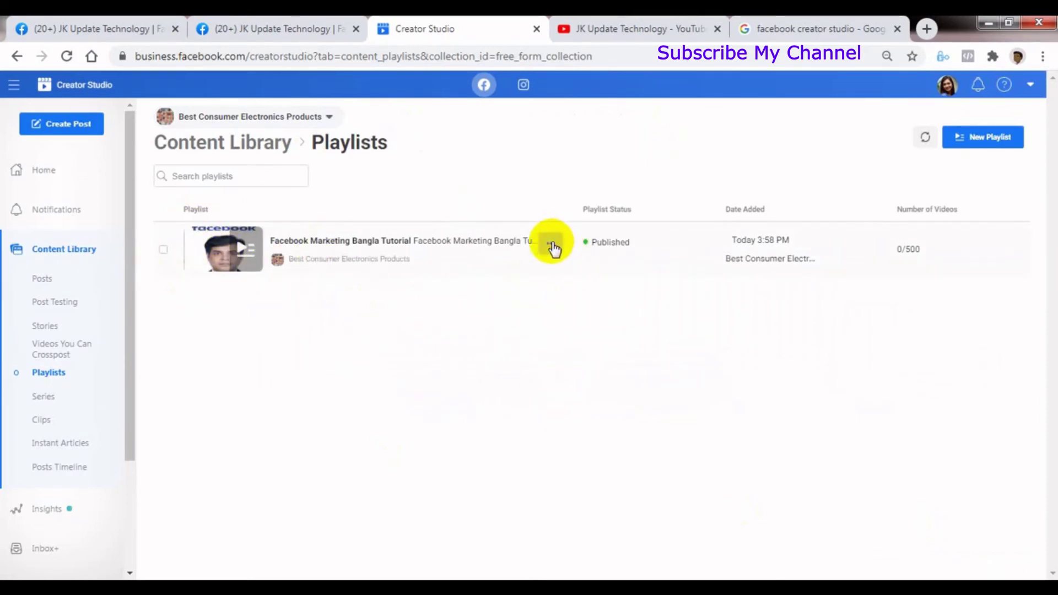
left_click(550, 246)
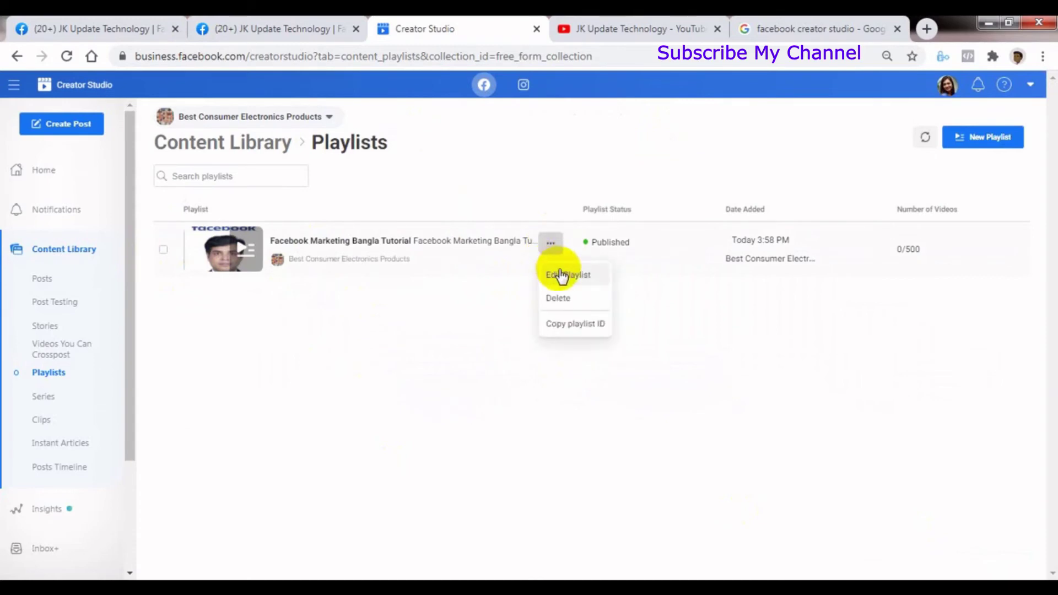
left_click(573, 324)
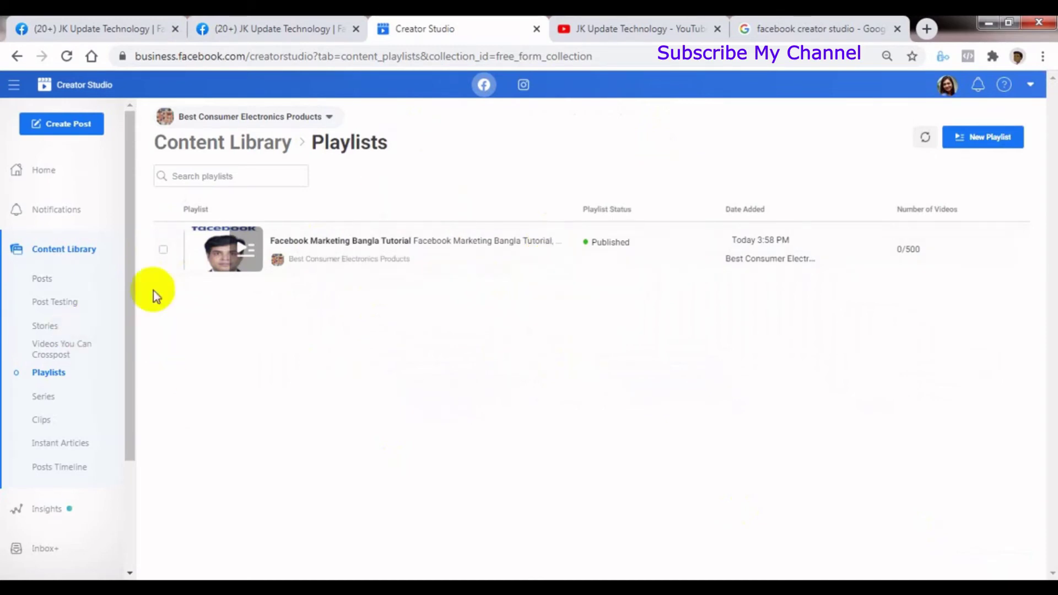
left_click(163, 250)
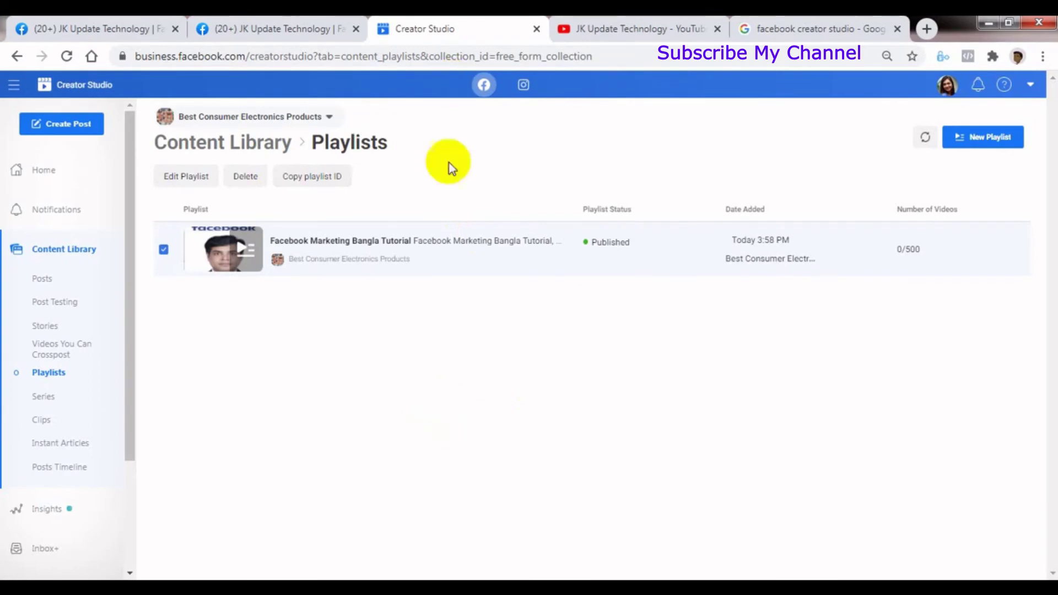
left_click(980, 138)
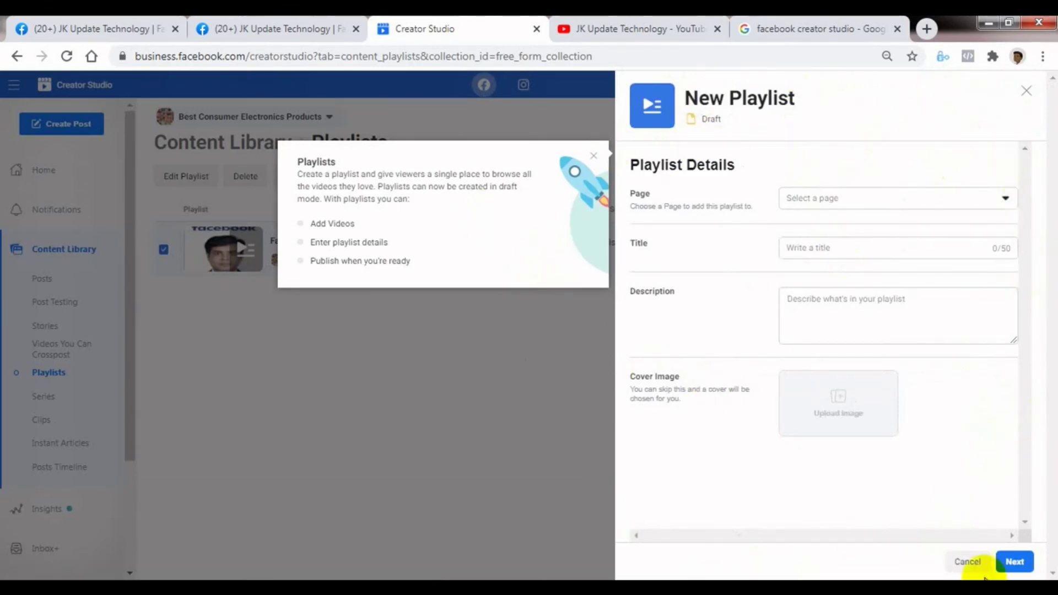
left_click(1025, 91)
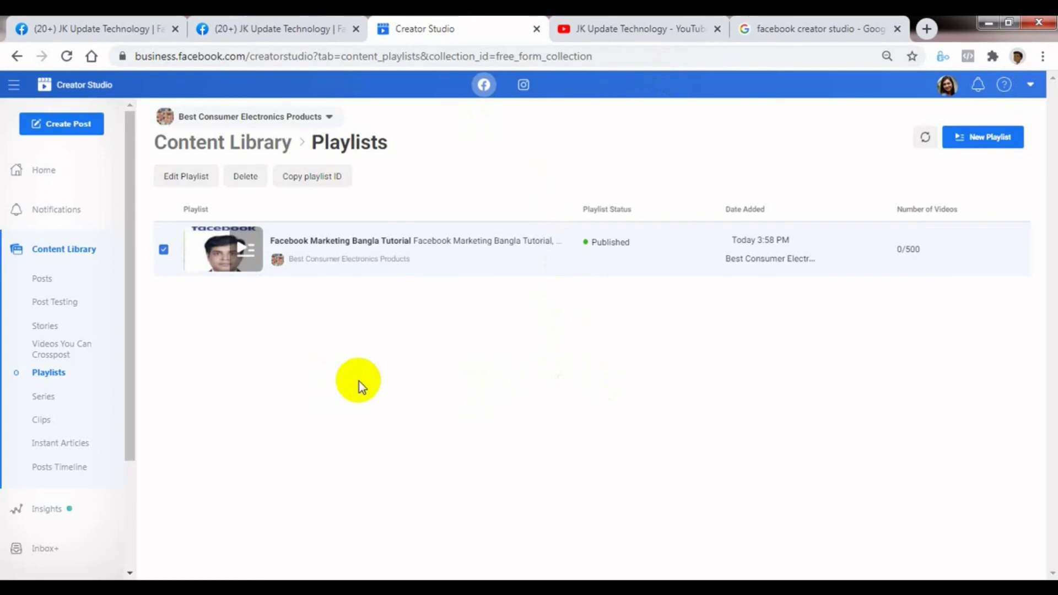
Switch the playlist view from the Best Consumer Electronics Products page to the JK Update Technology page
left_click(325, 118)
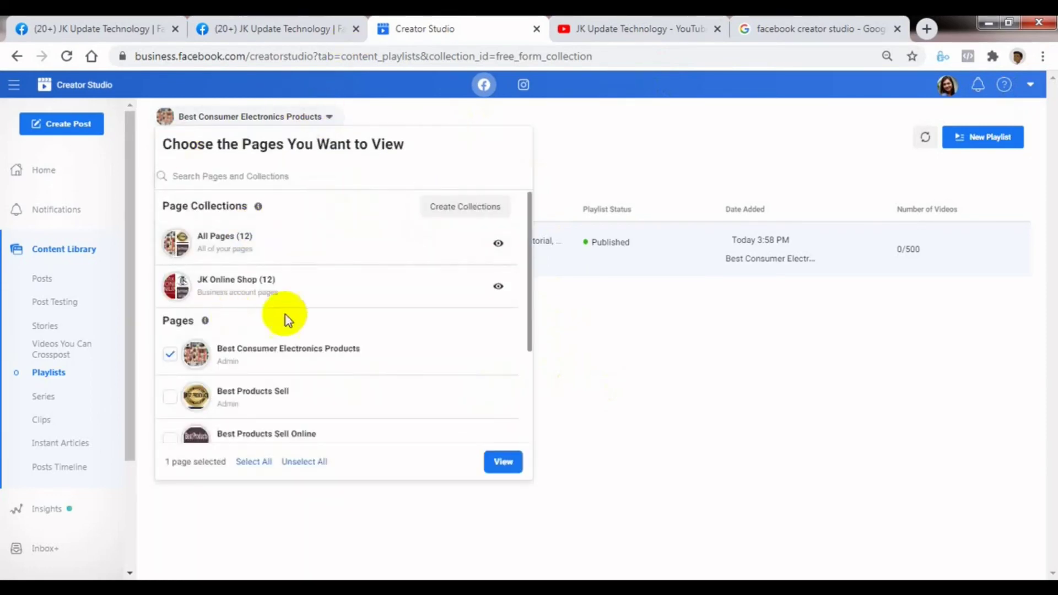
left_click(222, 177)
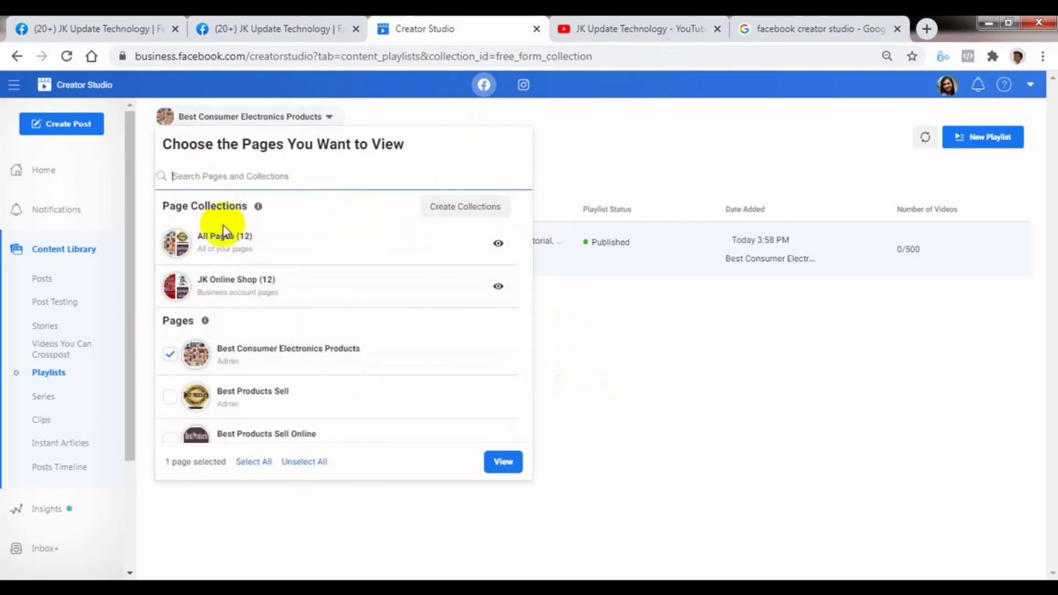
left_click(170, 354)
left_click(239, 173)
type("jk")
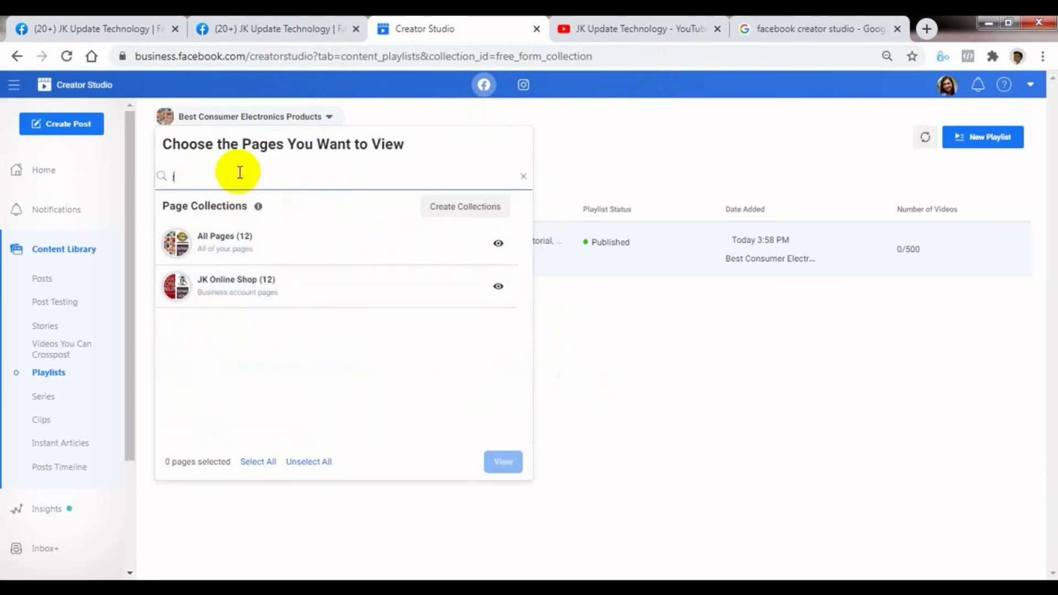
left_click(170, 397)
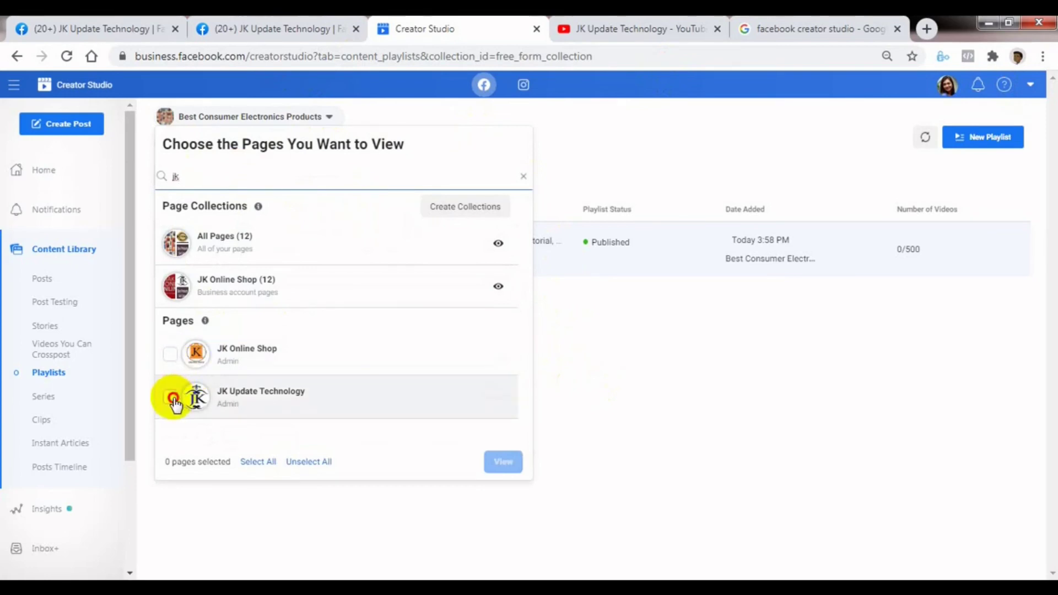
left_click(502, 462)
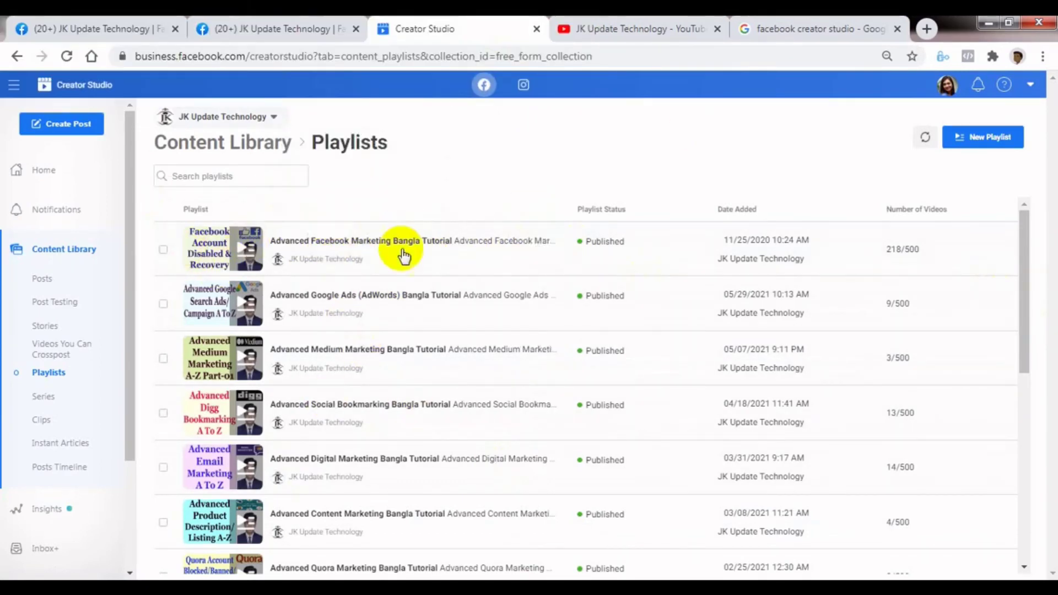
Try picking the Google Merchant Center, My Business Listing and App Ads videos to add to the Advanced Facebook Marketing Bangla Tutorial playlist
left_click(360, 247)
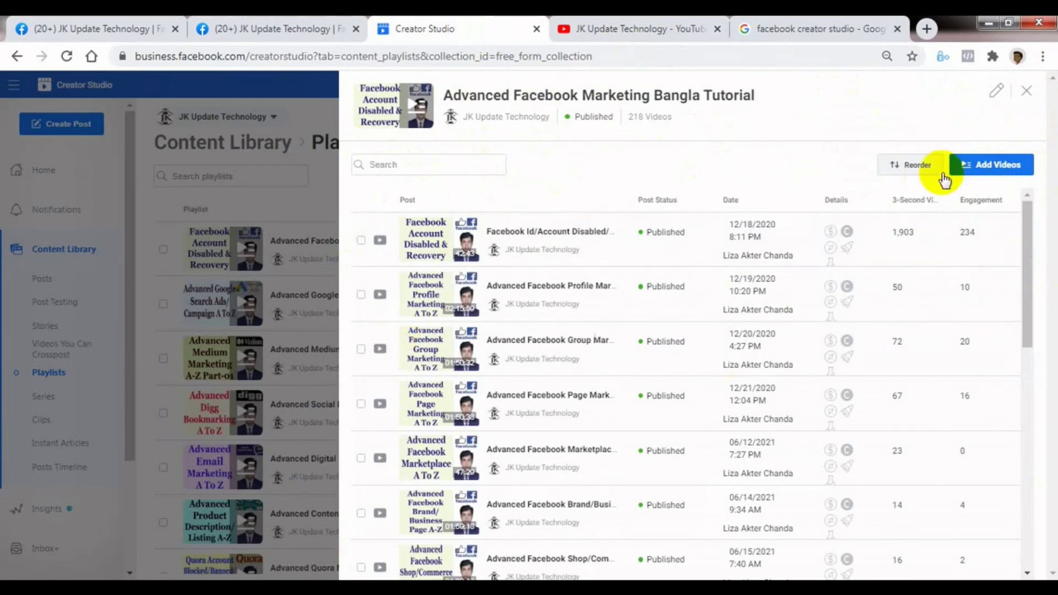
left_click(986, 164)
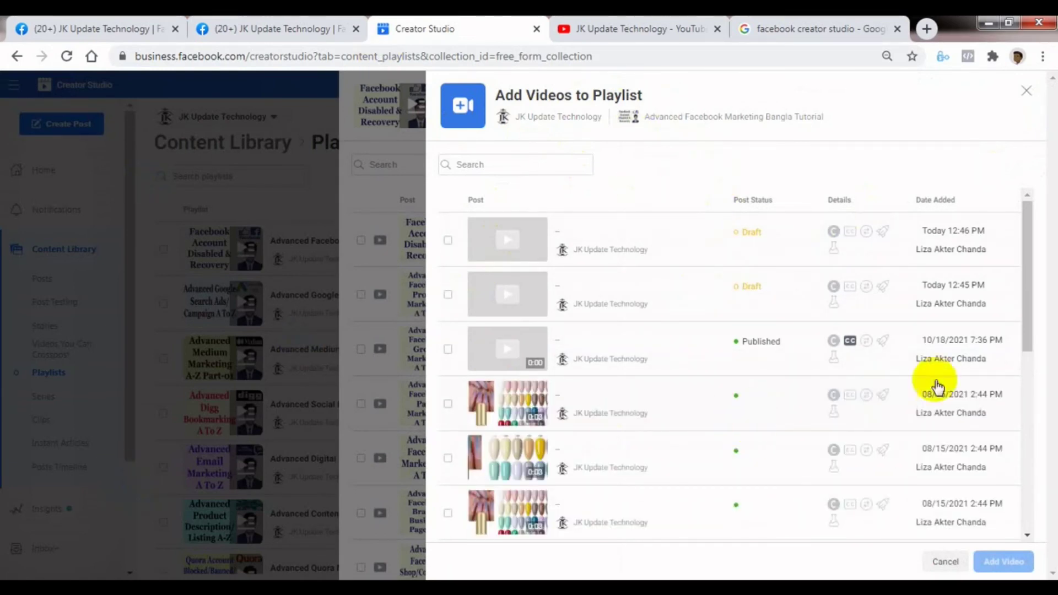
left_click_drag(1030, 270, 1048, 478)
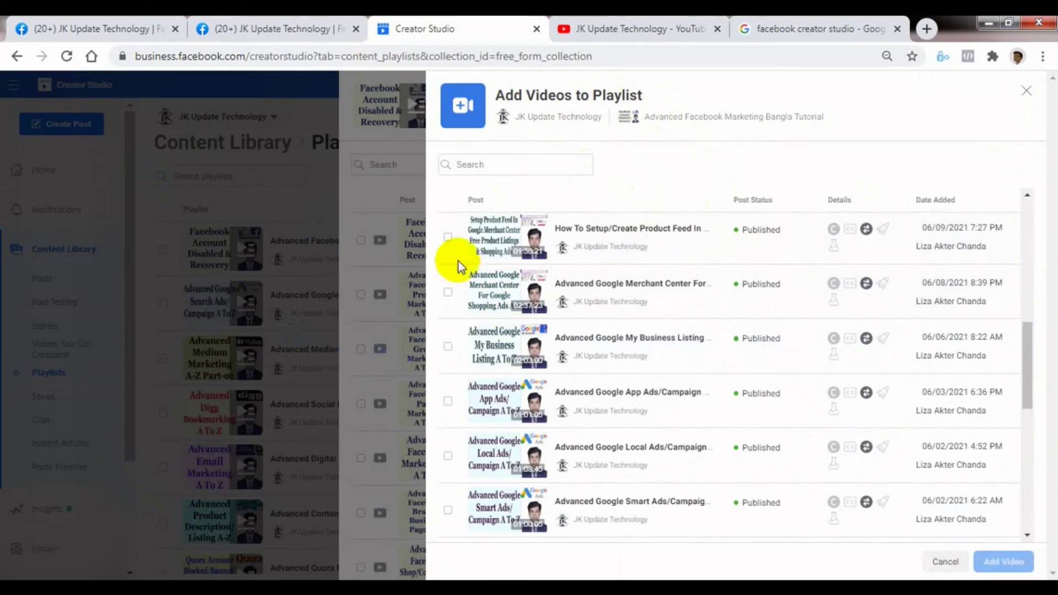
left_click(447, 294)
left_click(448, 347)
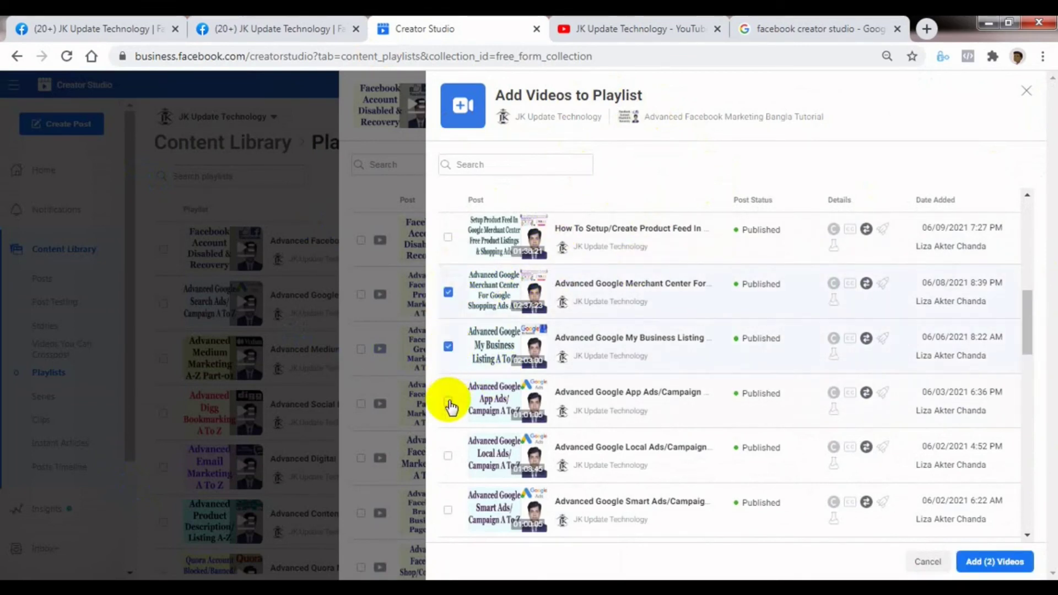
left_click(995, 561)
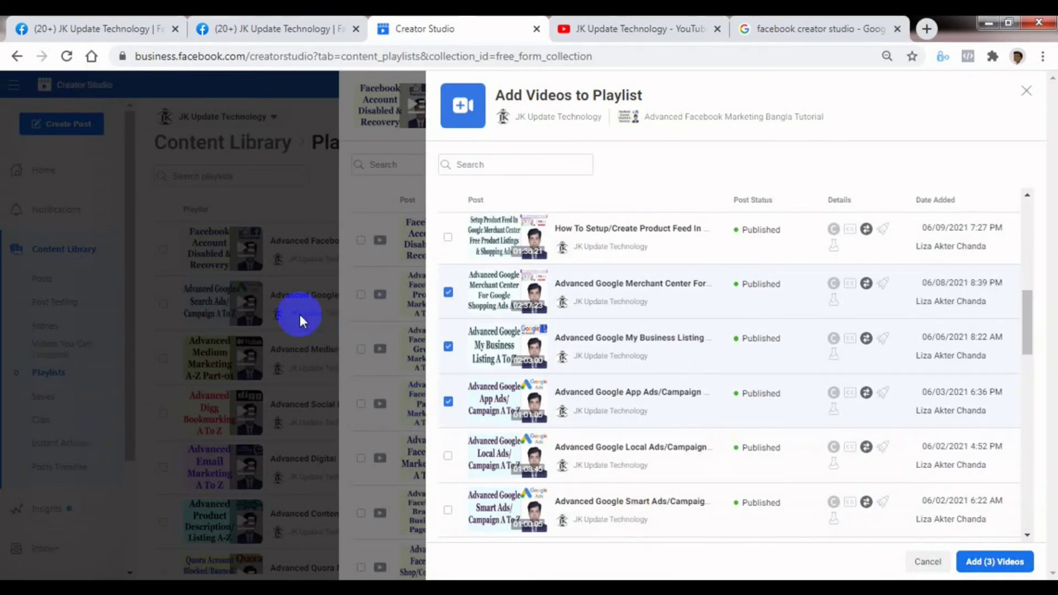
left_click(1026, 90)
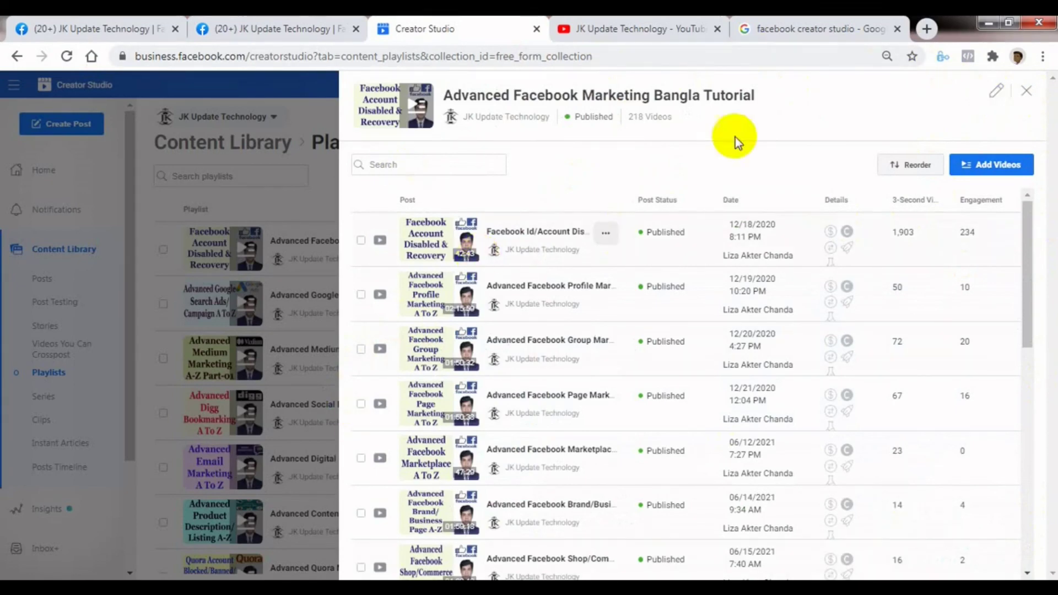
Review the editable details of the Advanced Facebook Marketing Bangla Tutorial playlist and return to the playlist list
left_click(998, 95)
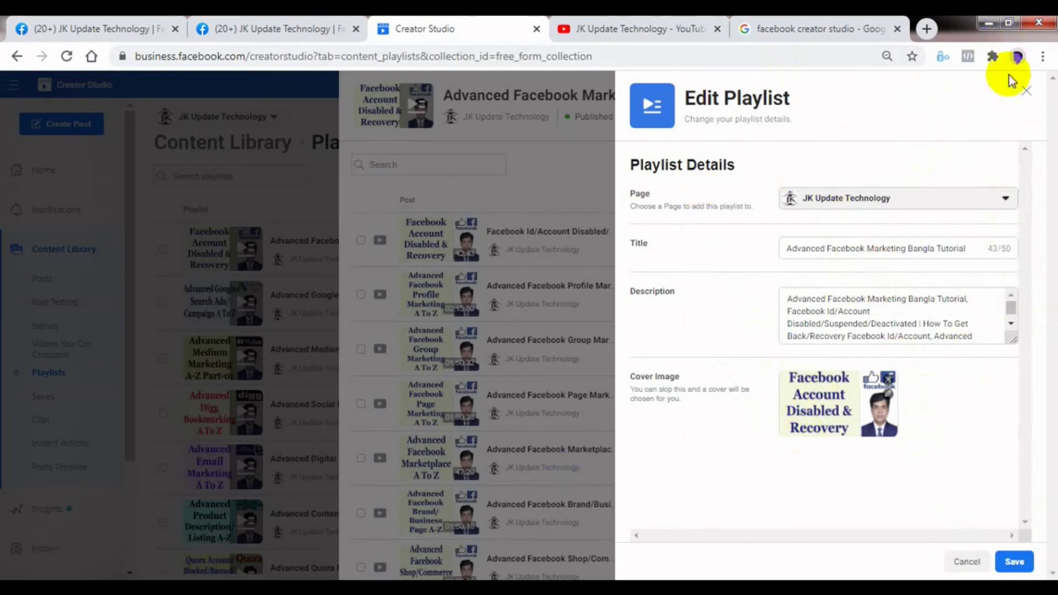
left_click(1025, 93)
left_click(415, 165)
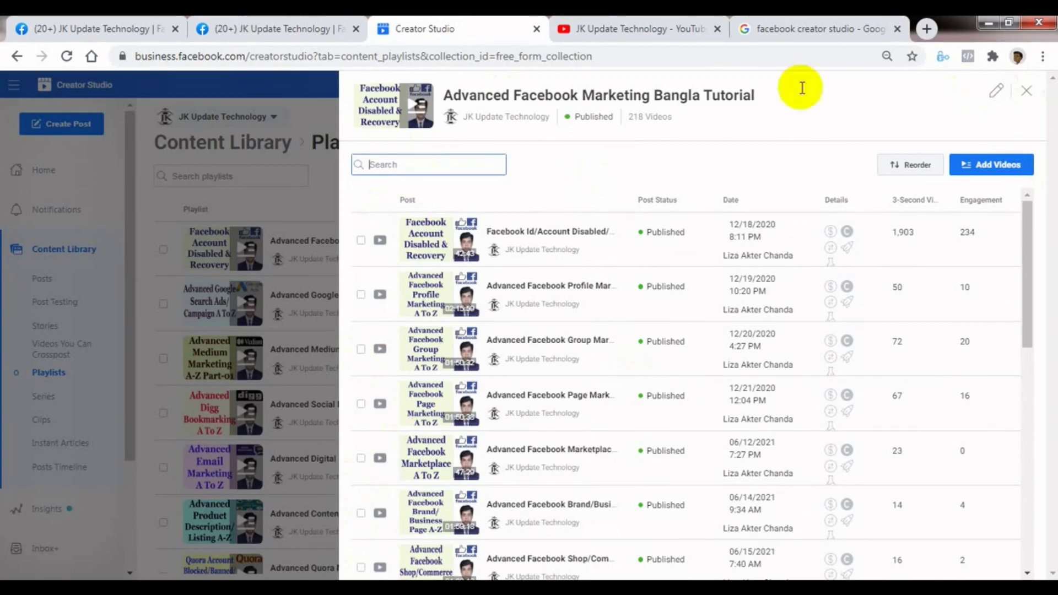
left_click(1025, 92)
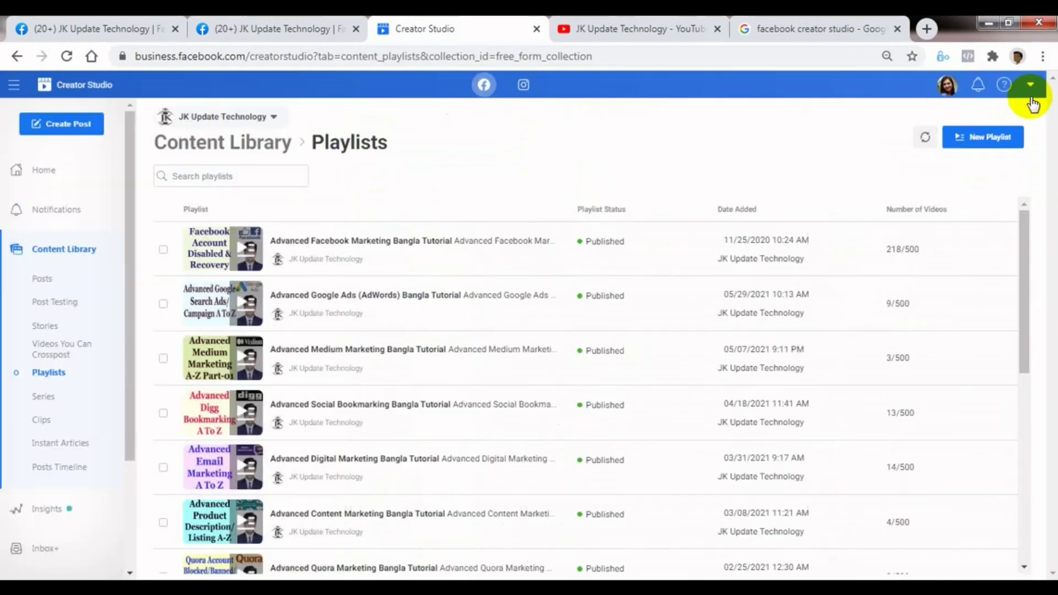
Check the edit, delete and copy-ID actions offered for the Advanced Facebook Marketing Bangla Tutorial playlist in the list
left_click(163, 249)
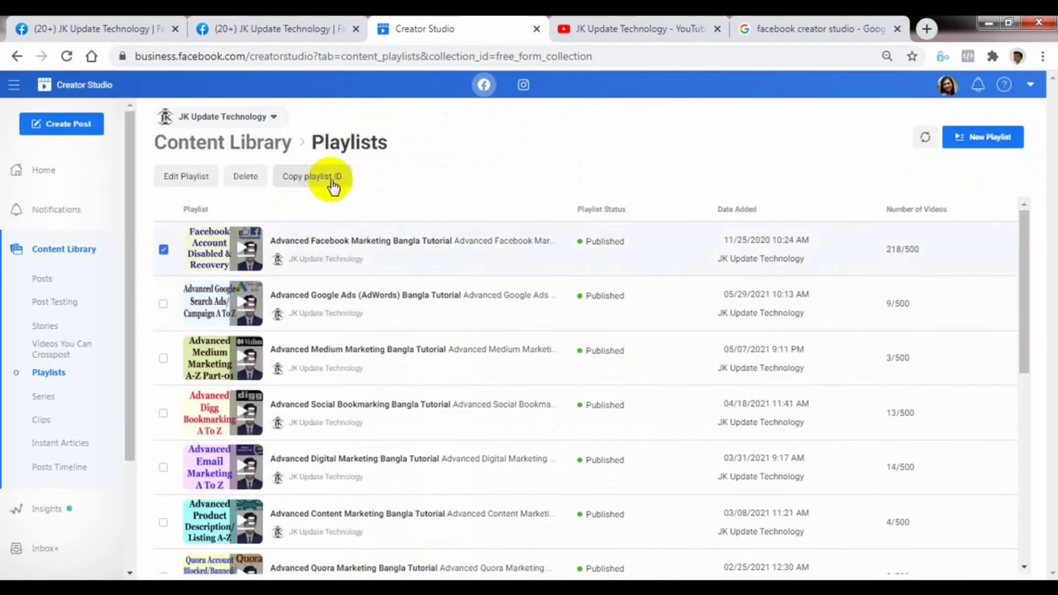
left_click(163, 249)
left_click(546, 245)
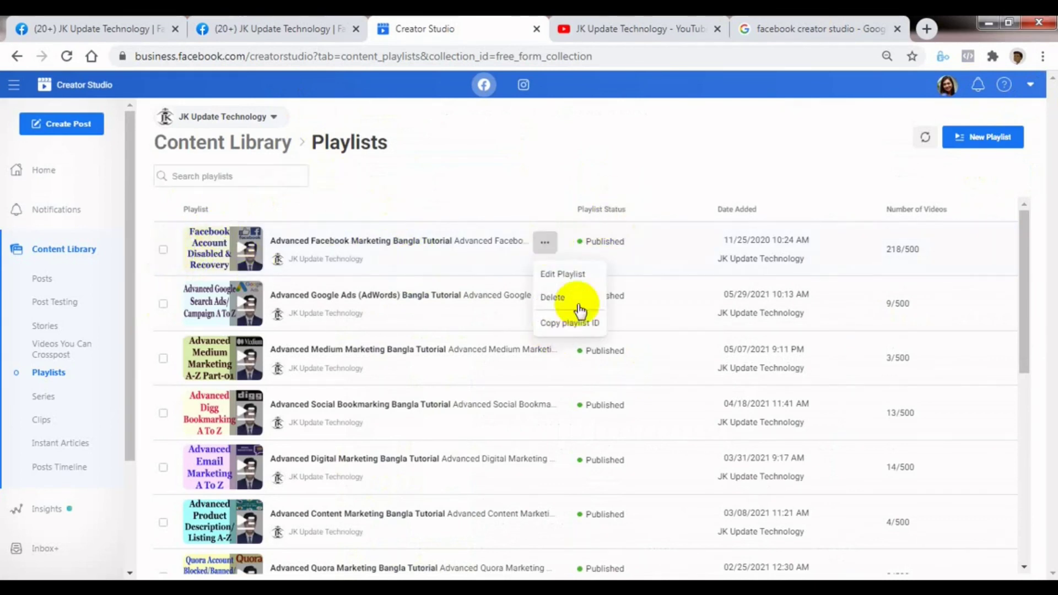
left_click(554, 152)
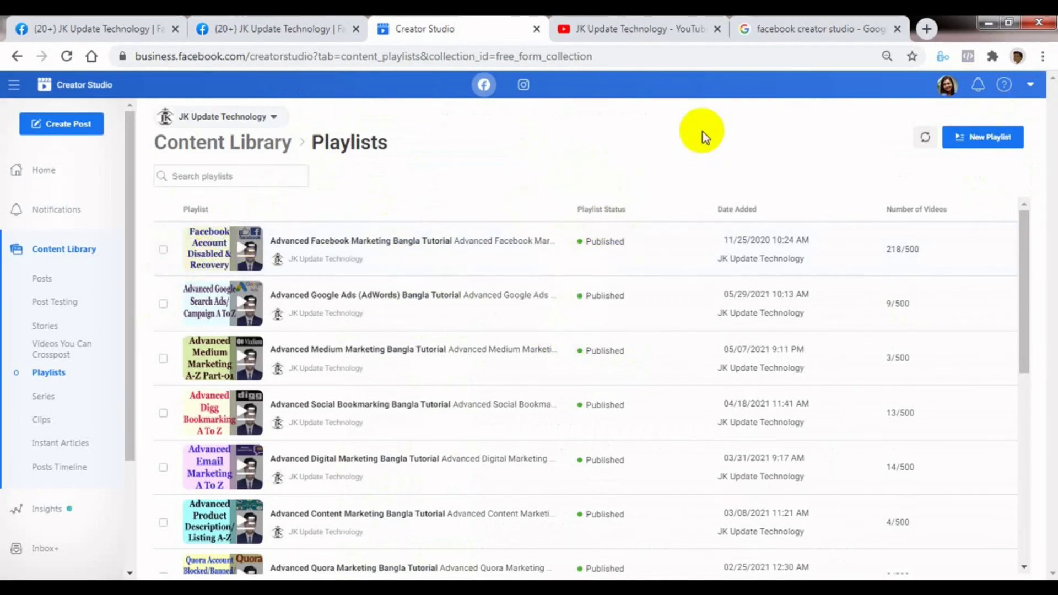